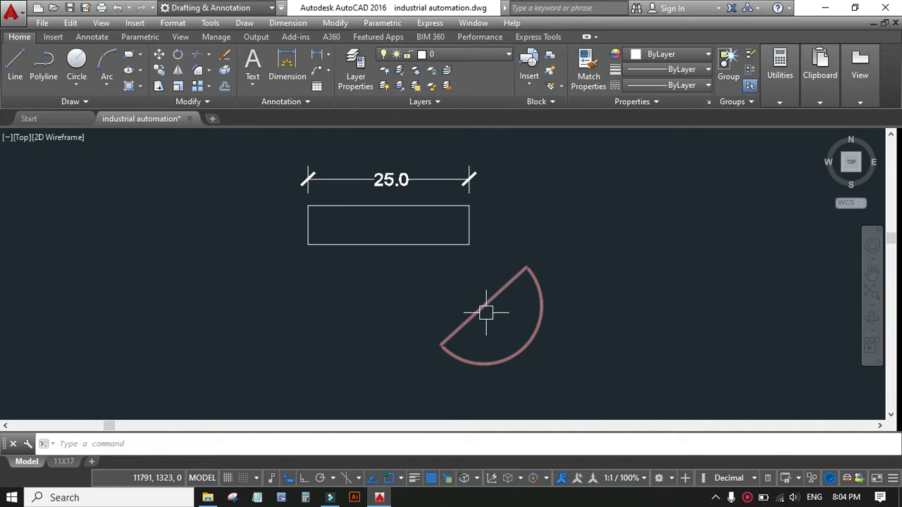
- Start the Align command and keep the extended set of modification tools permanently displayed
mouse_move(390, 246)
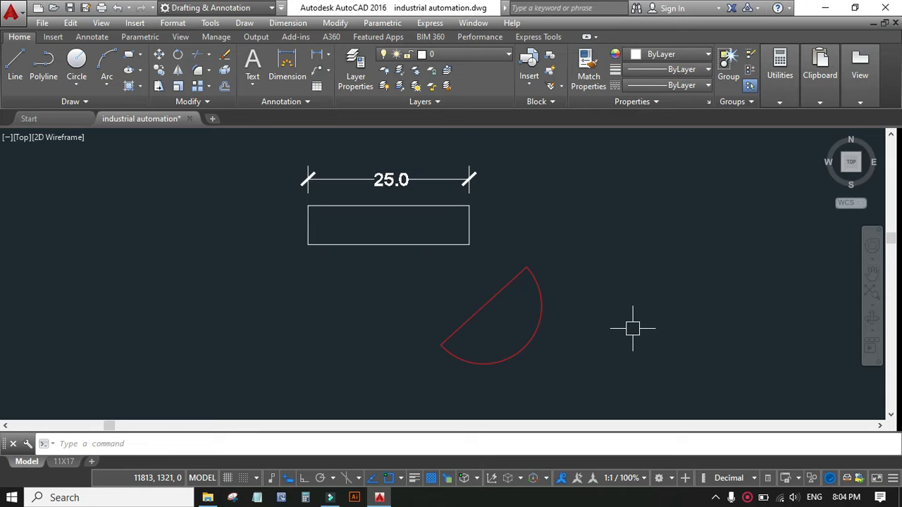
type("a")
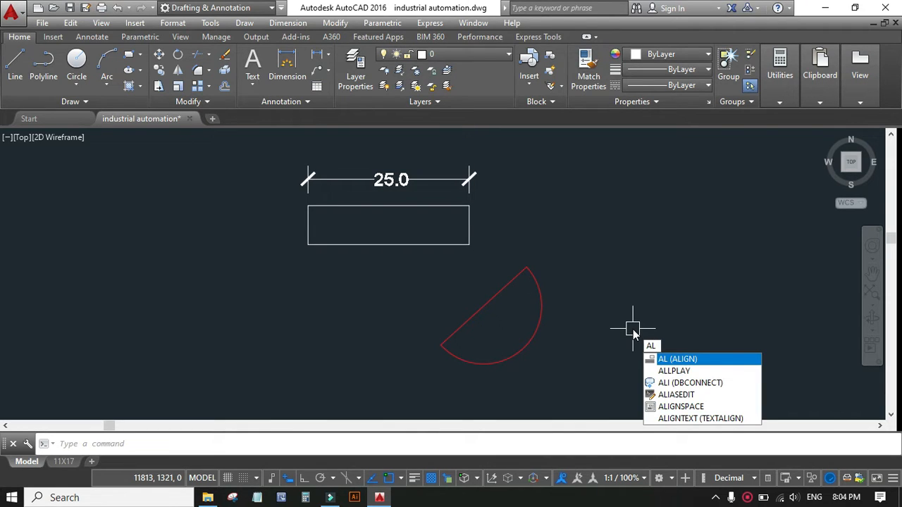
key("Return")
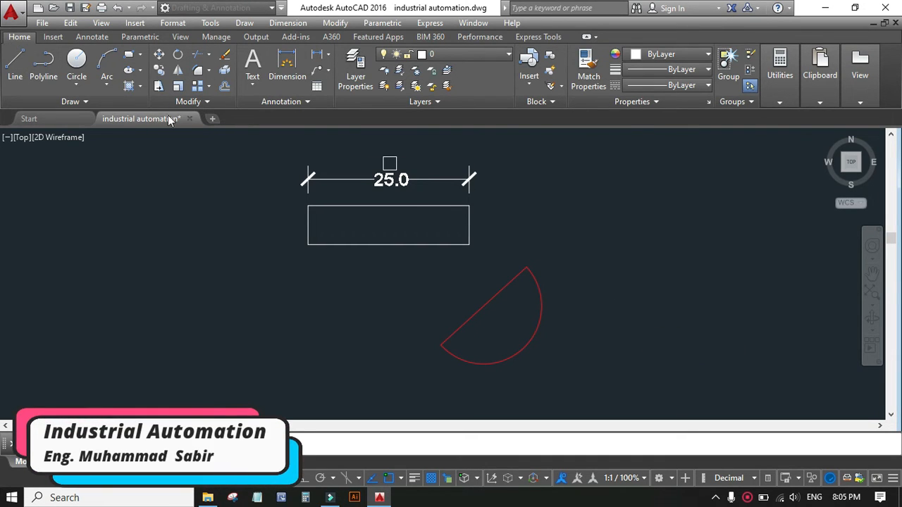
left_click(206, 102)
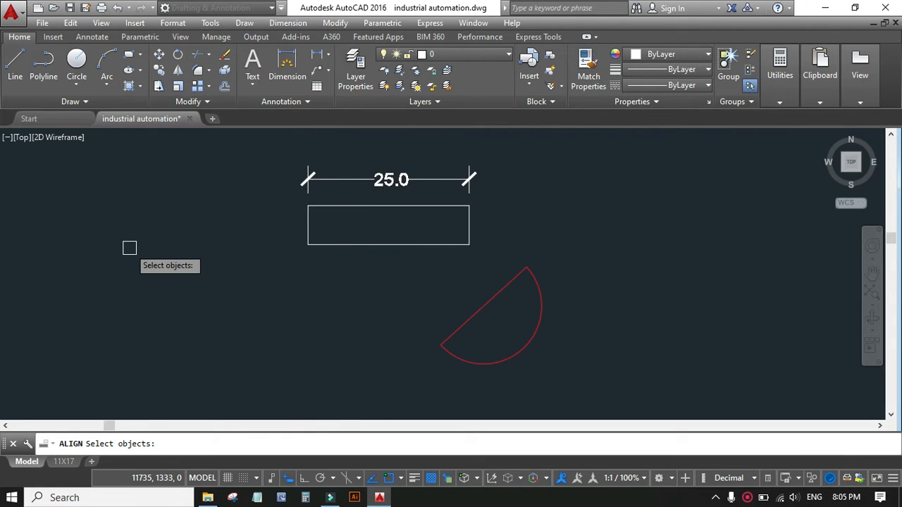
left_click(204, 101)
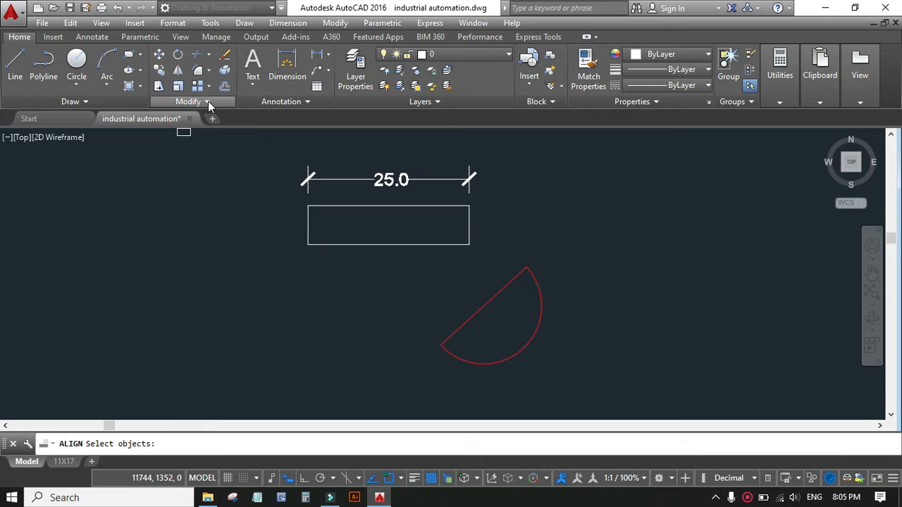
left_click(207, 101)
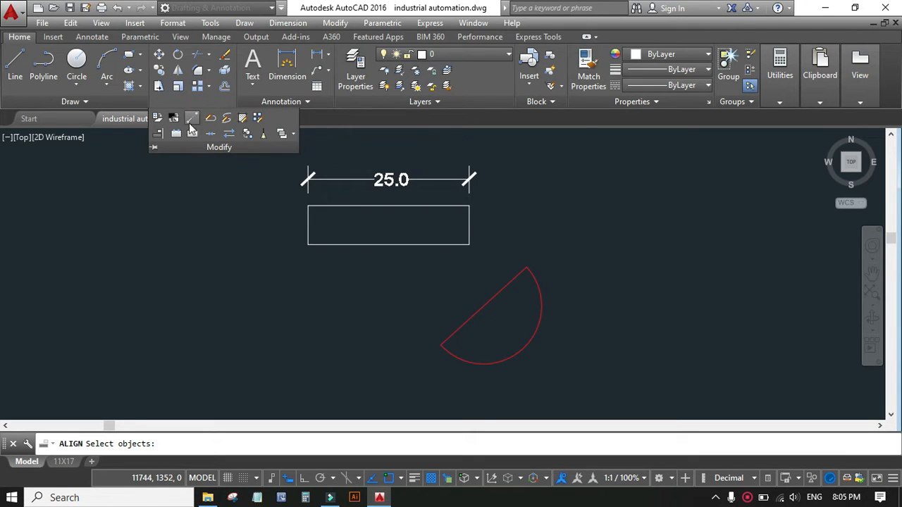
left_click(150, 150)
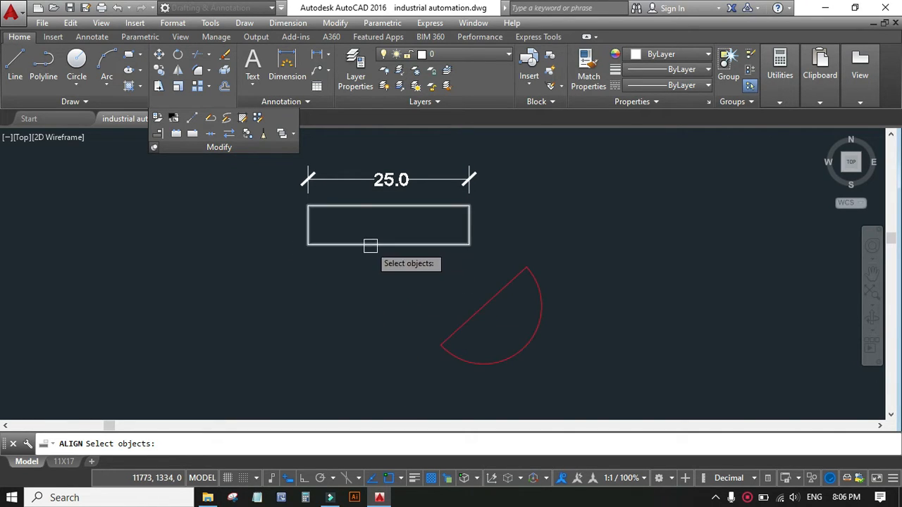
- Align the red half-circle's lower endpoint to the rectangle's lower-left corner and its upper endpoint toward the lower-right corner without scaling, and undo the alignment
left_click(460, 321)
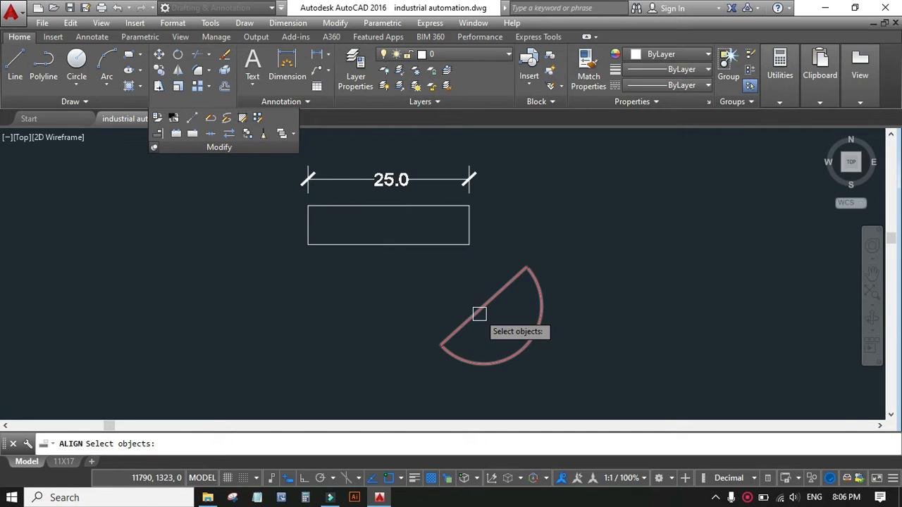
left_click(372, 246)
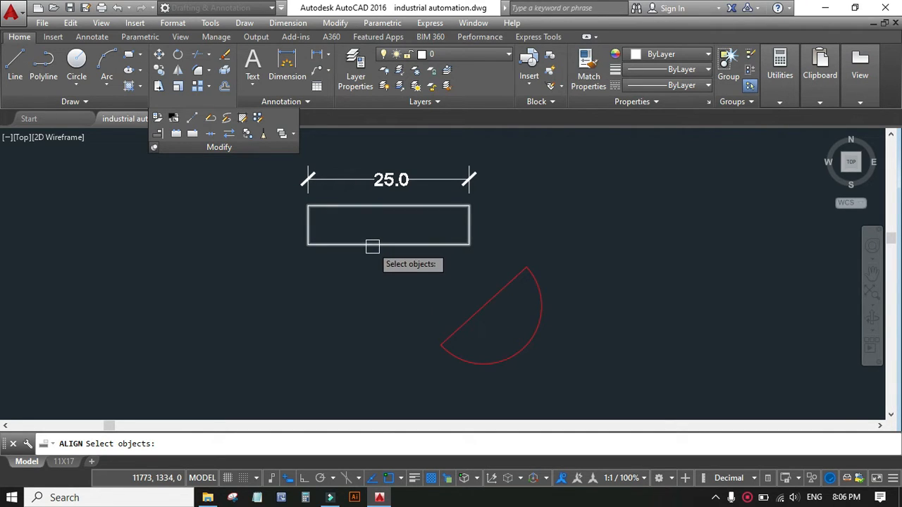
left_click(471, 315)
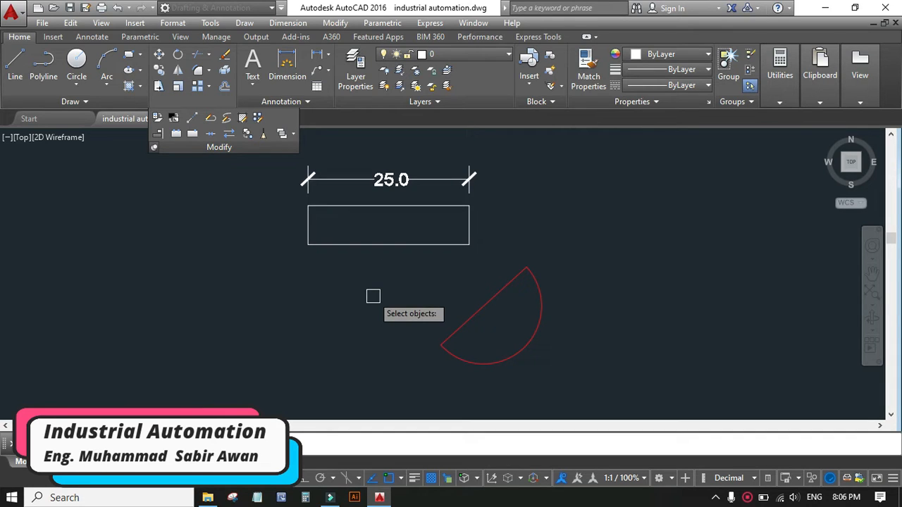
left_click(473, 315)
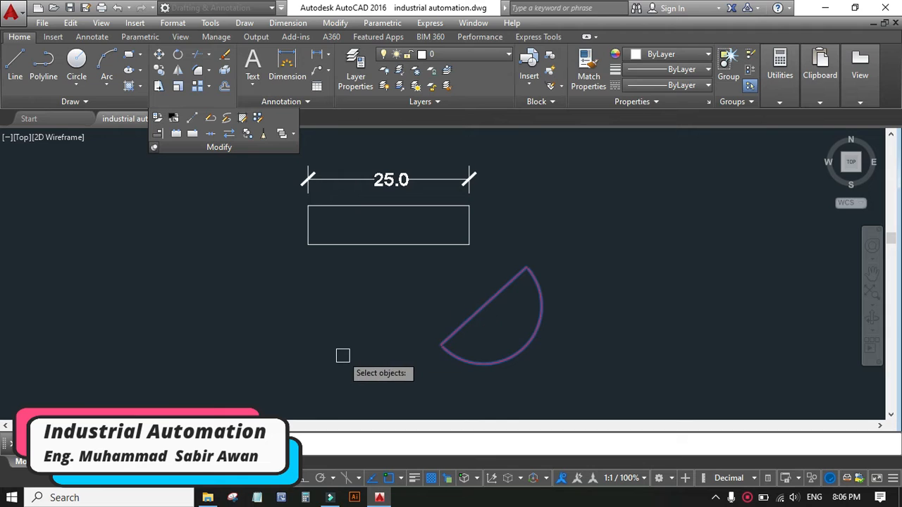
key("Return")
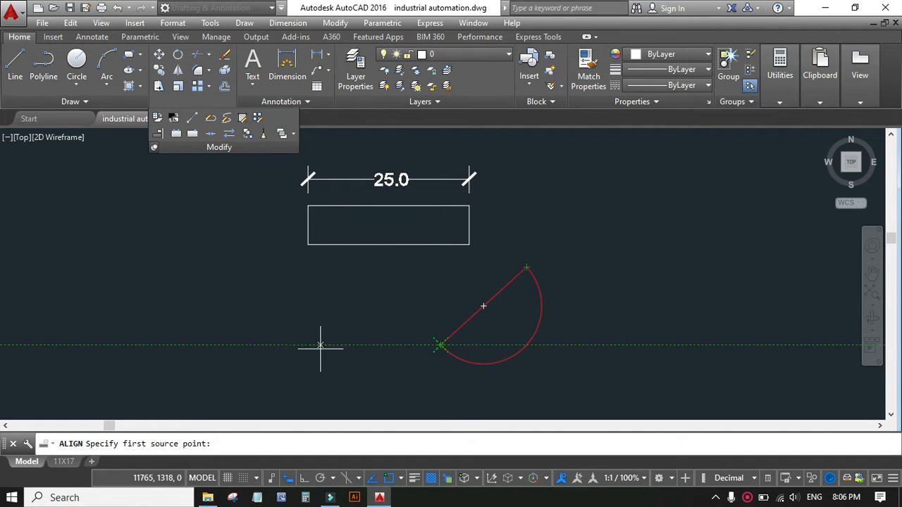
left_click(441, 345)
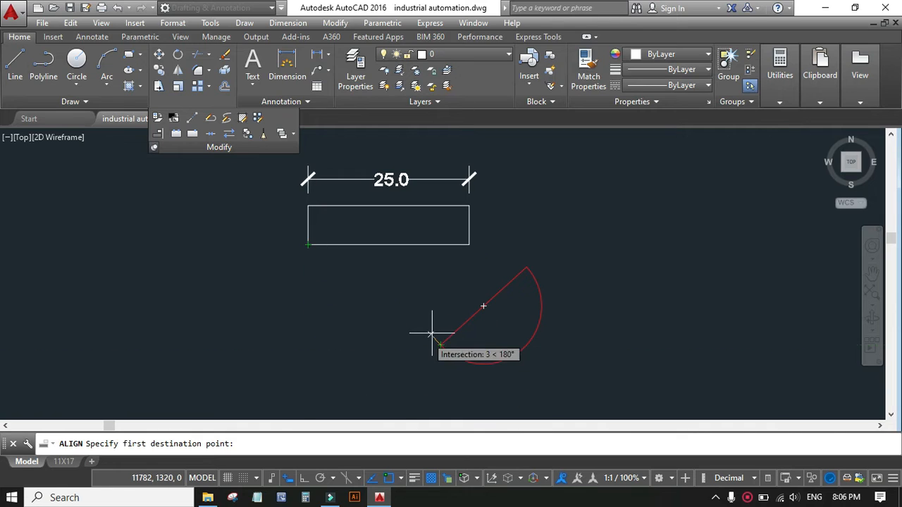
left_click(308, 244)
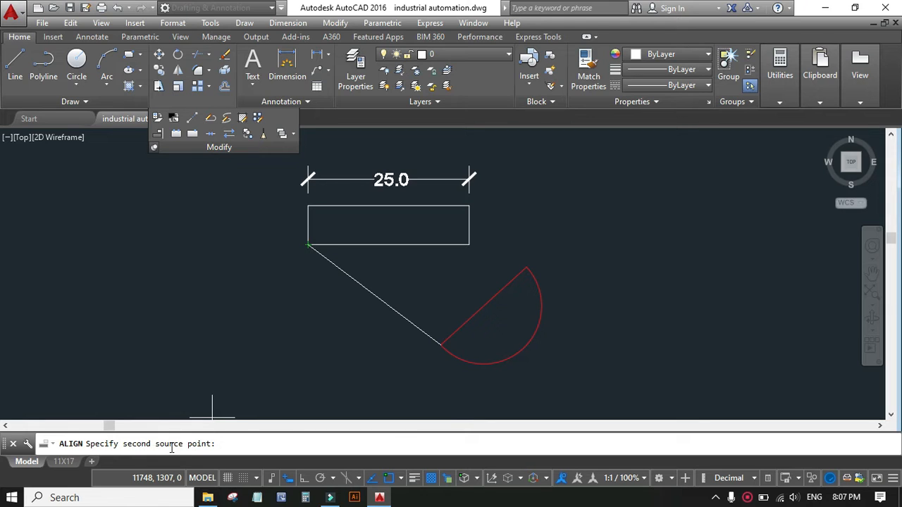
left_click(527, 267)
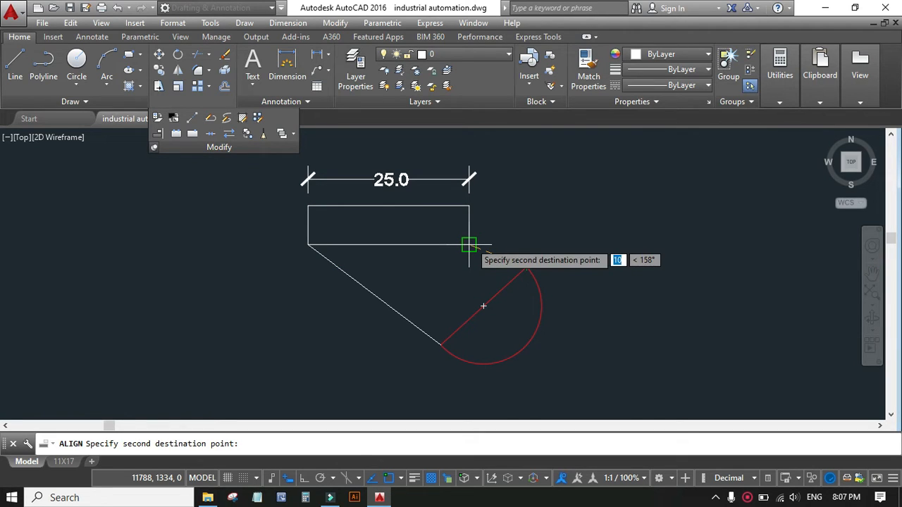
left_click(470, 245)
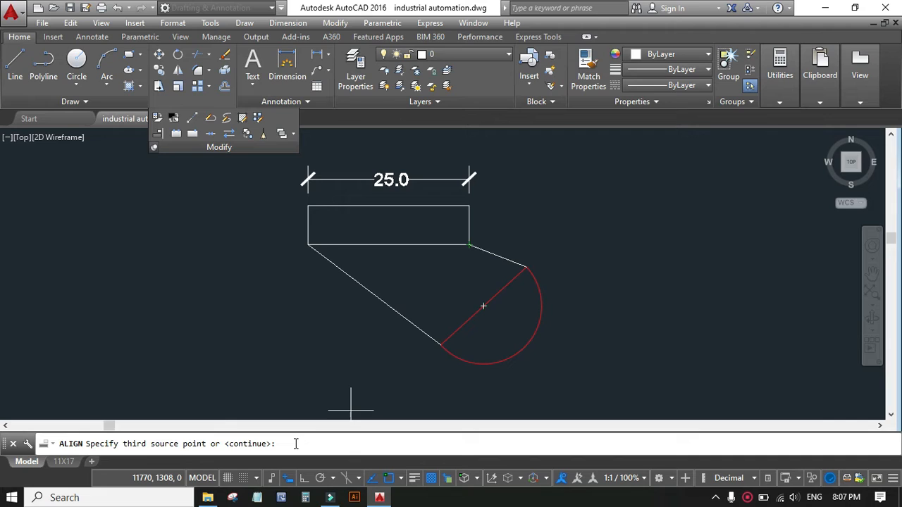
key("Return")
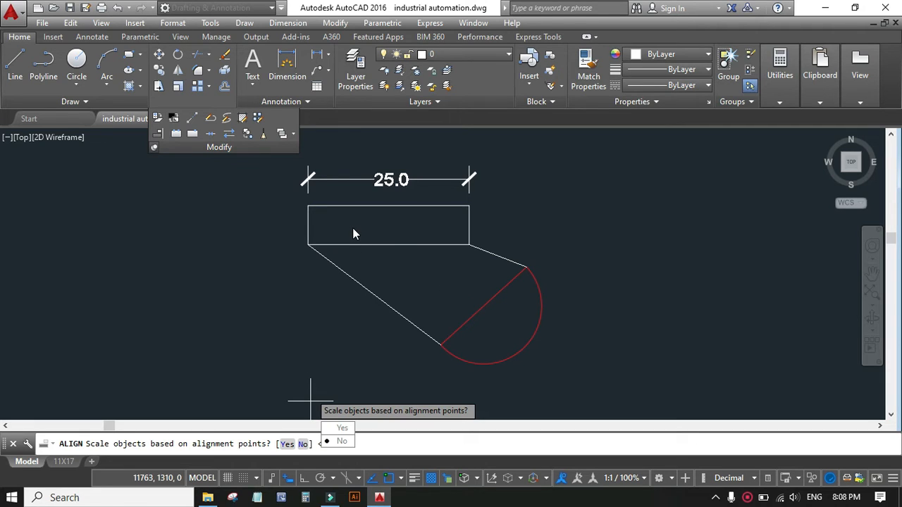
left_click(342, 442)
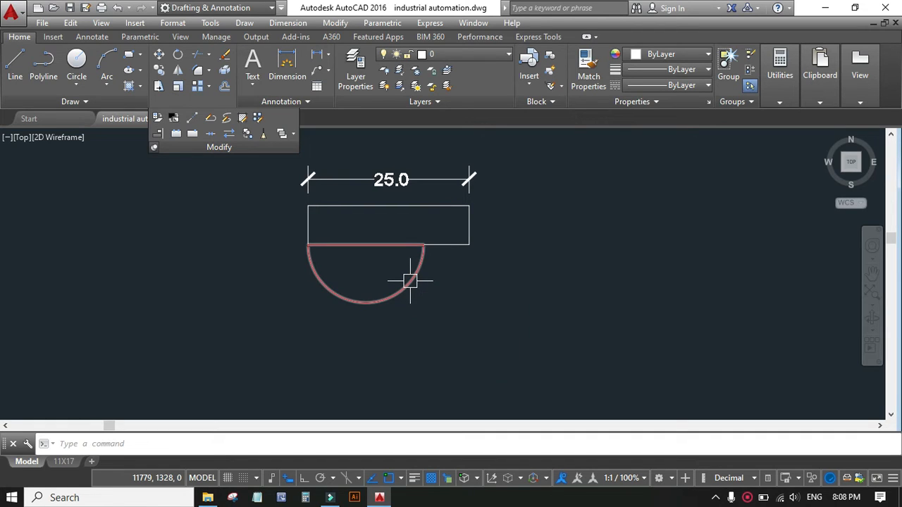
key("ctrl+z")
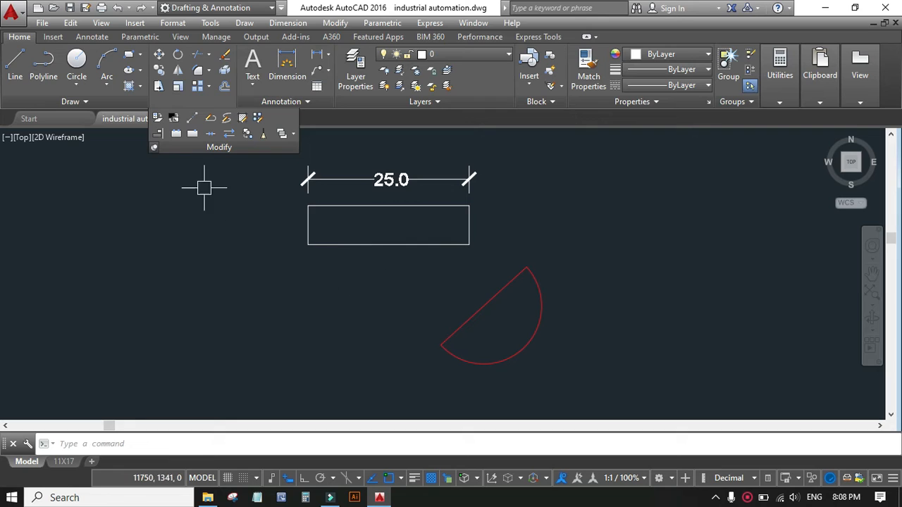
- Align the half-circle's upper endpoint to the rectangle's lower-right corner first, its lower endpoint toward the lower-left corner, without scaling, and undo it
left_click(155, 133)
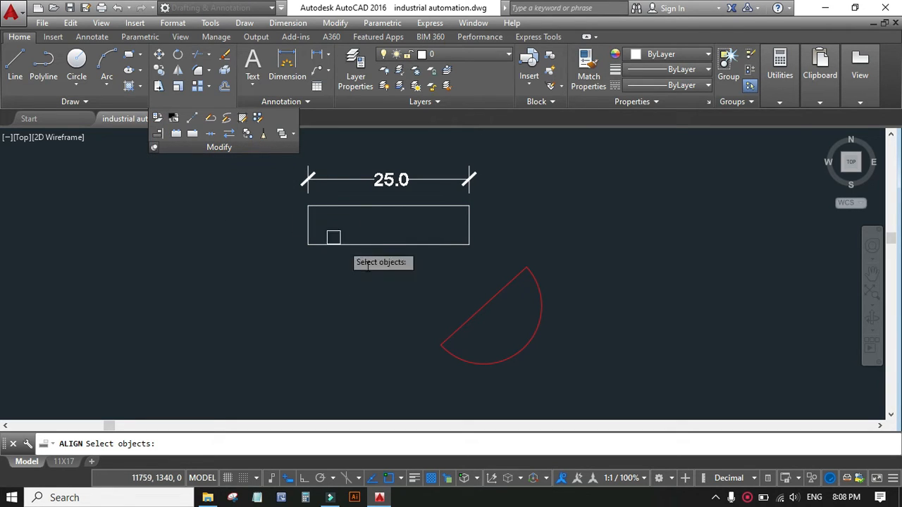
left_click(477, 307)
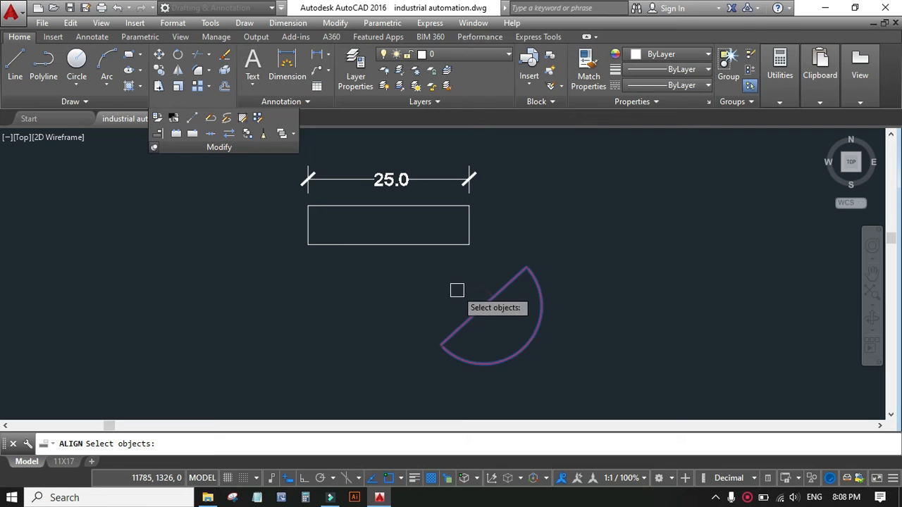
key("Return")
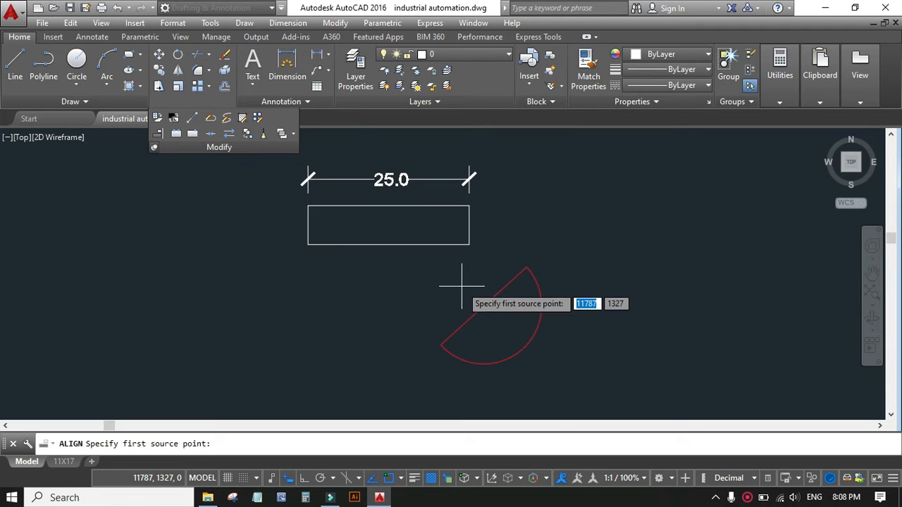
left_click(526, 266)
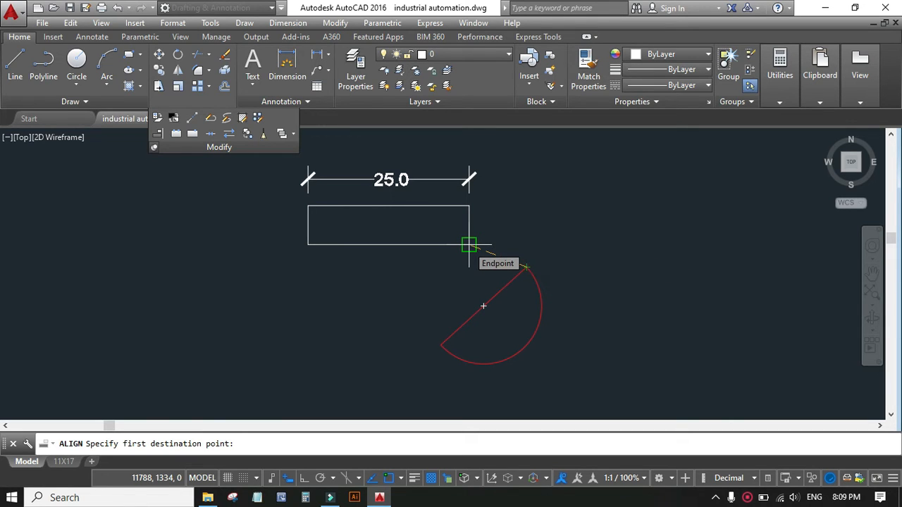
left_click(469, 245)
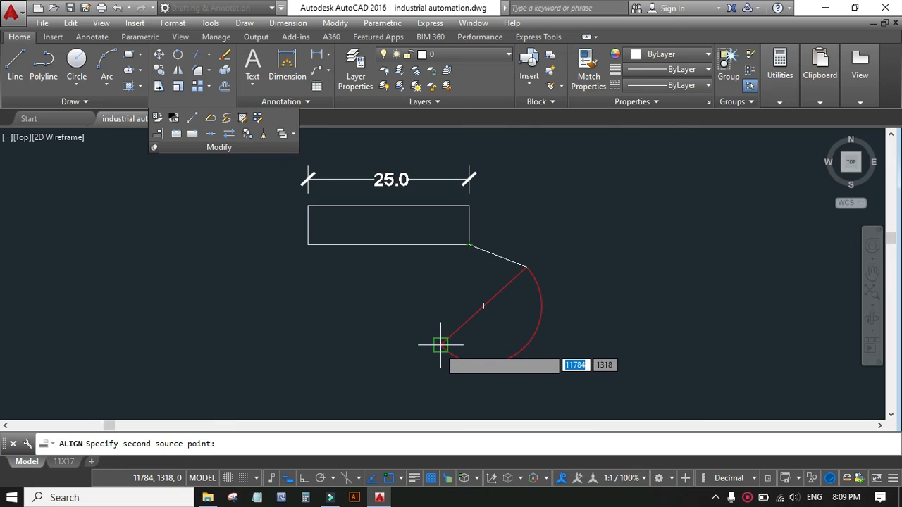
left_click(440, 345)
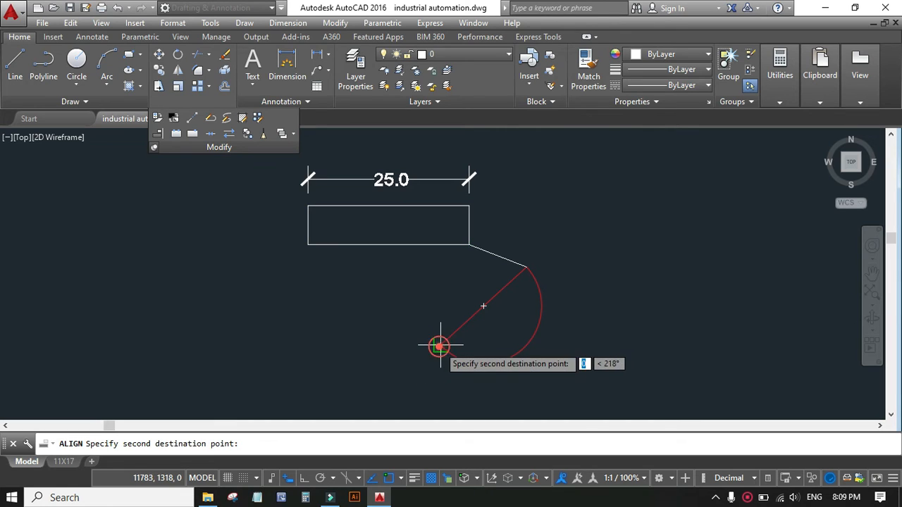
left_click(308, 245)
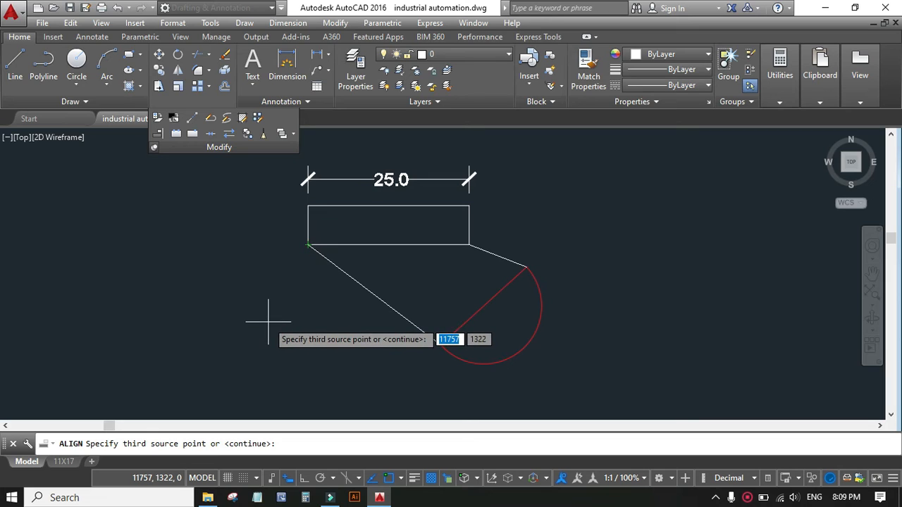
key("Return")
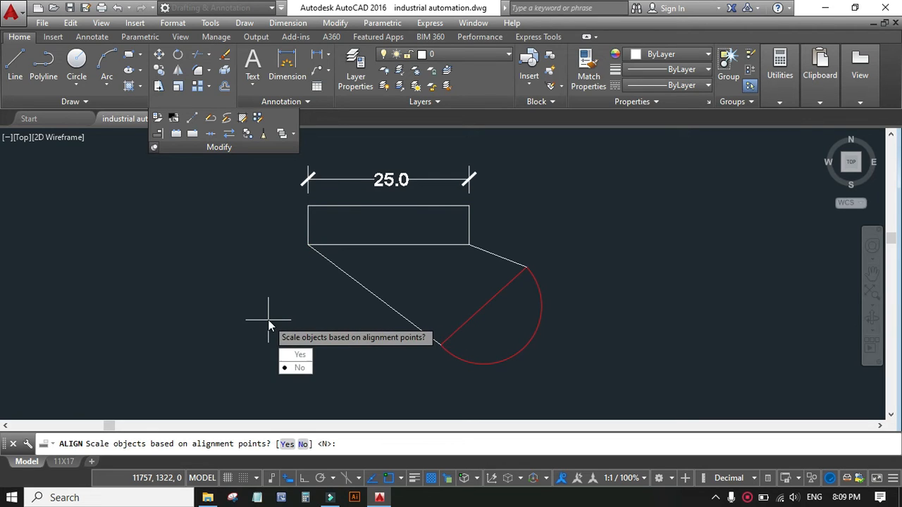
left_click(300, 372)
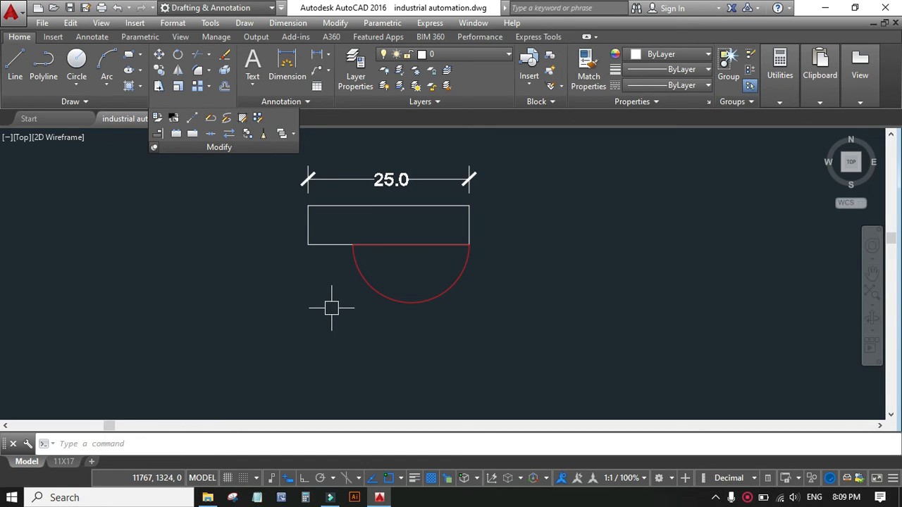
key("ctrl+z")
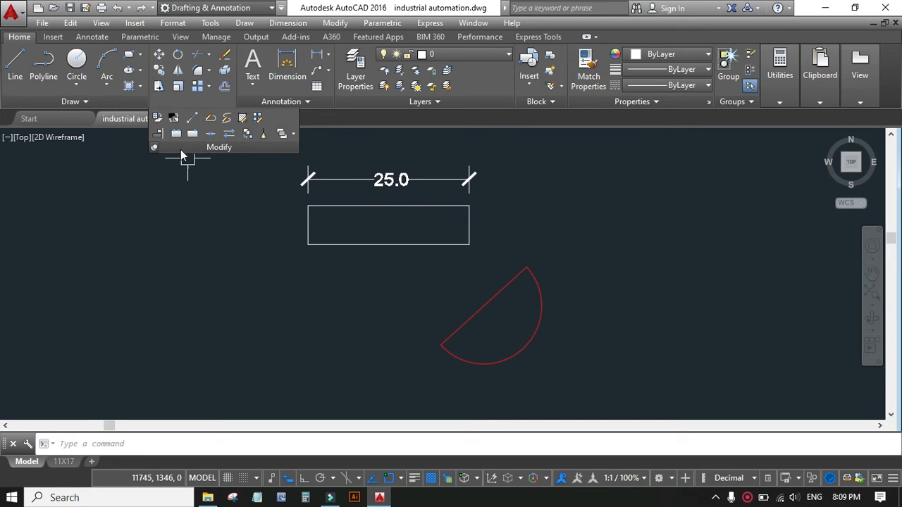
- Align the half-circle's lower endpoint to the rectangle's lower-left corner and its upper endpoint to the lower-right corner with scaling, and undo it
left_click(157, 135)
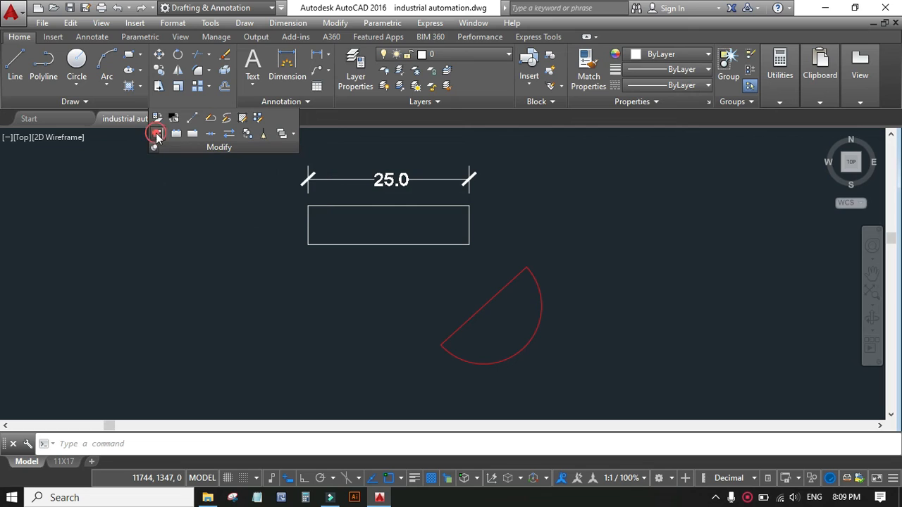
left_click(480, 310)
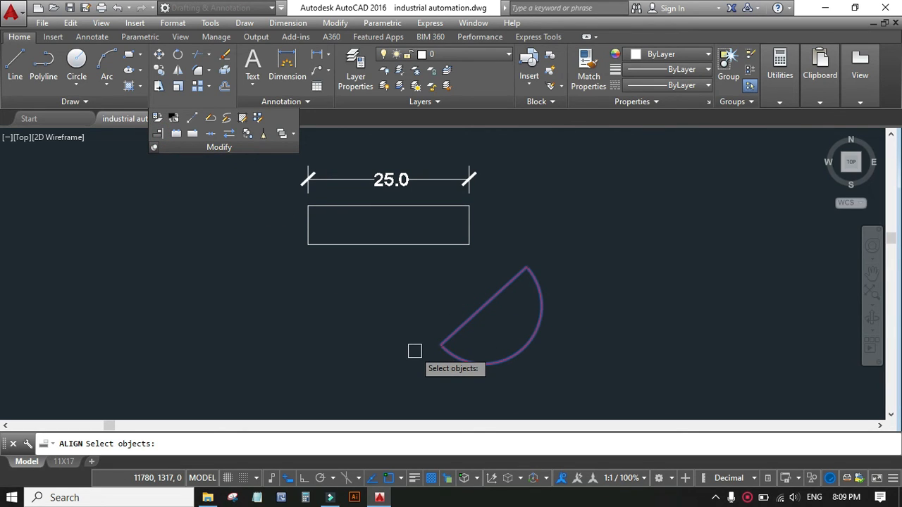
key("Return")
left_click(440, 344)
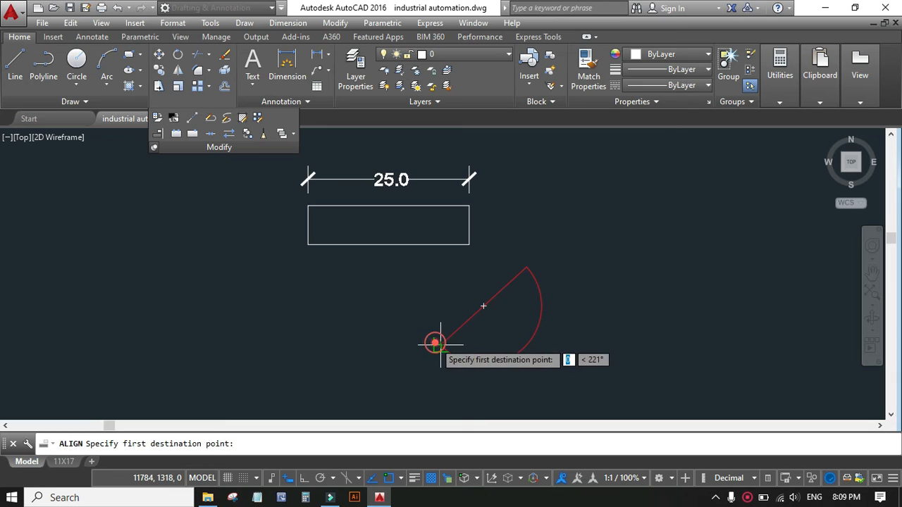
left_click(308, 245)
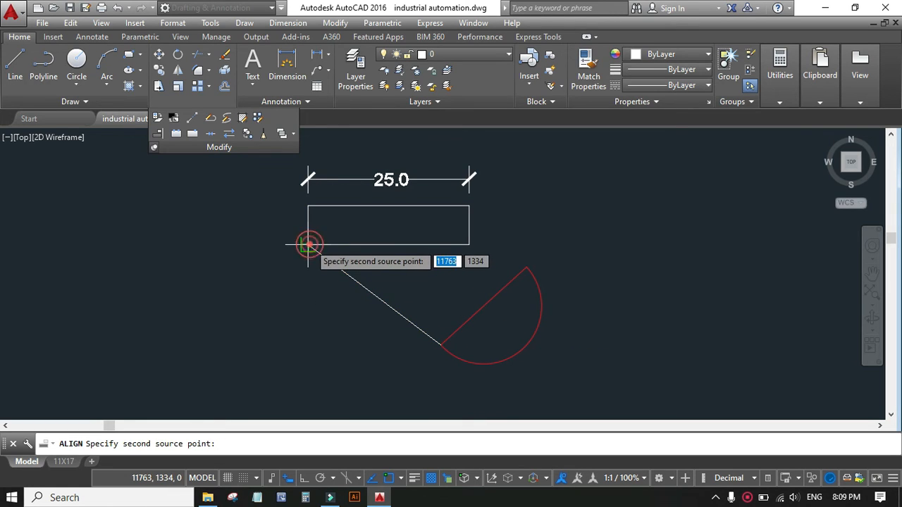
left_click(526, 267)
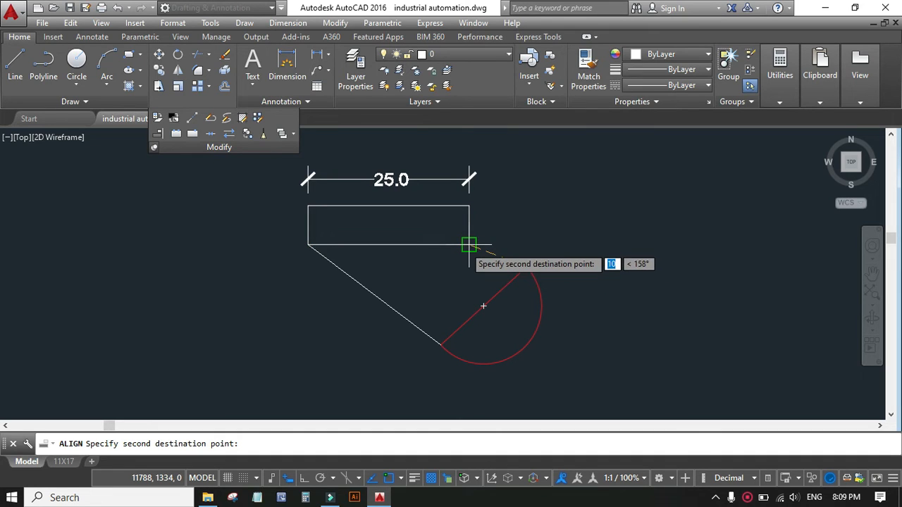
left_click(468, 245)
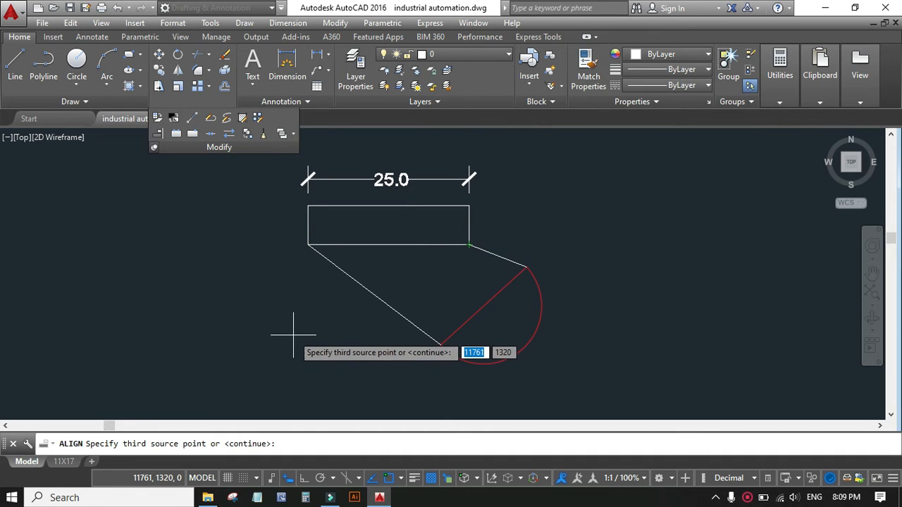
key("Return")
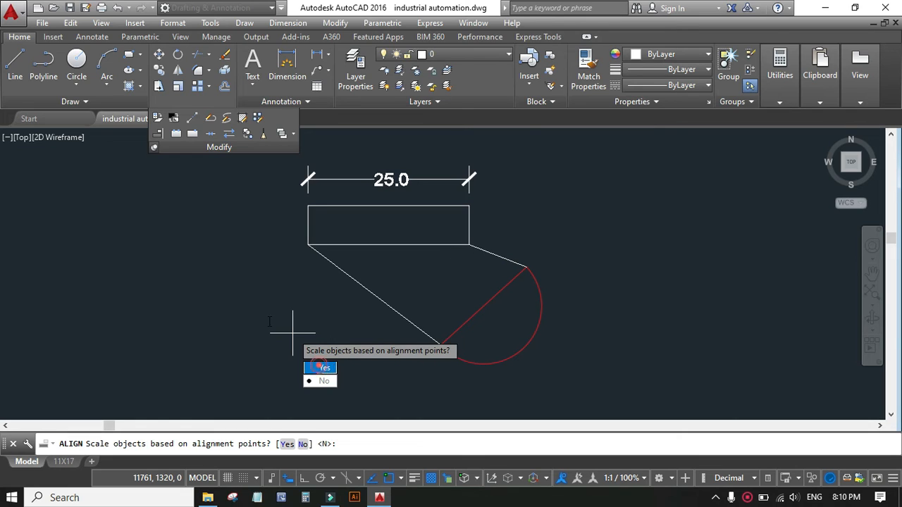
left_click(320, 367)
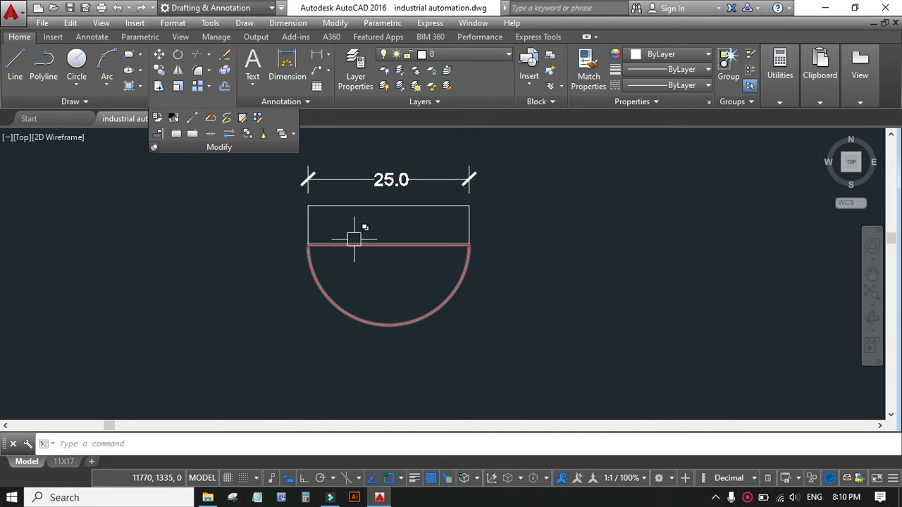
mouse_move(333, 304)
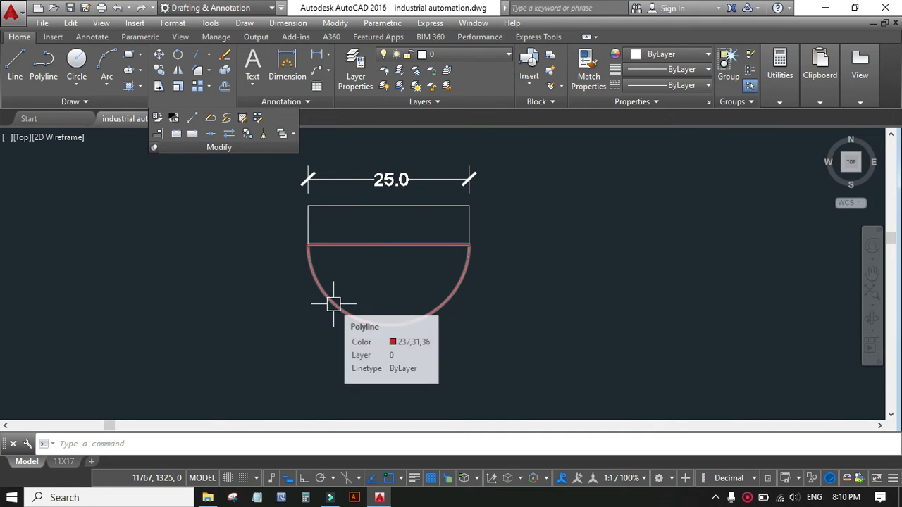
key("ctrl+z")
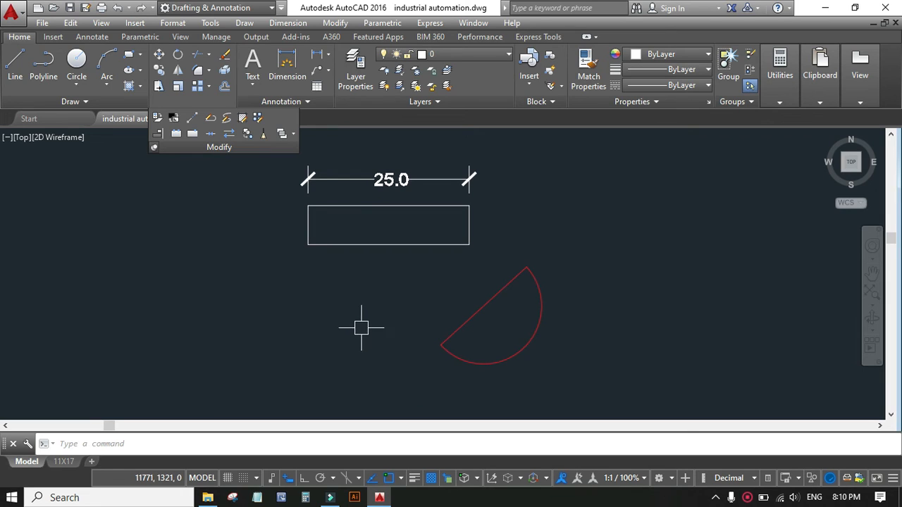
- Align the half-circle's lower endpoint to the rectangle's lower-right corner and its upper endpoint to the upper-right corner with scaling, and undo it
left_click(158, 134)
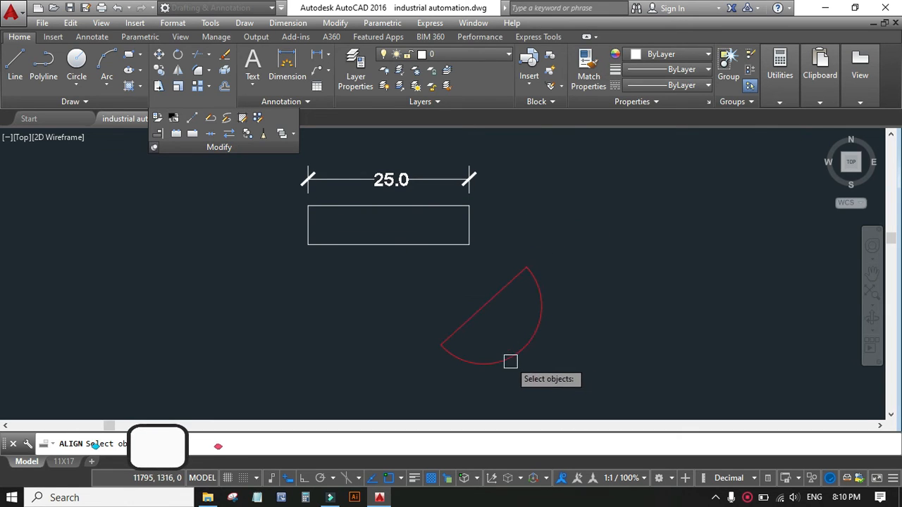
left_click(467, 322)
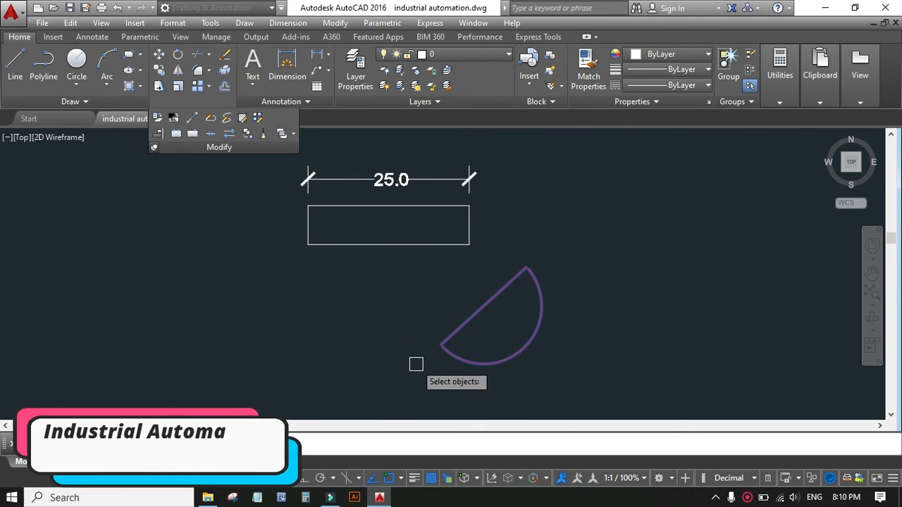
key("Return")
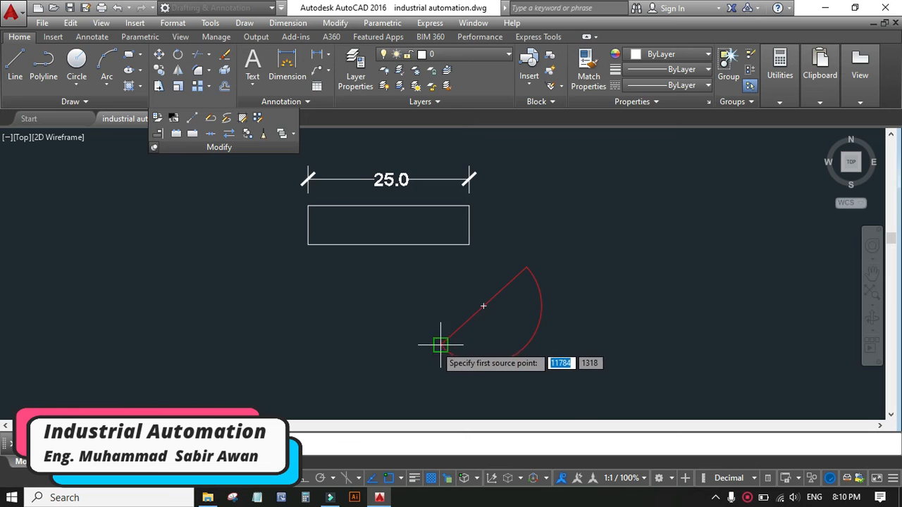
left_click(441, 345)
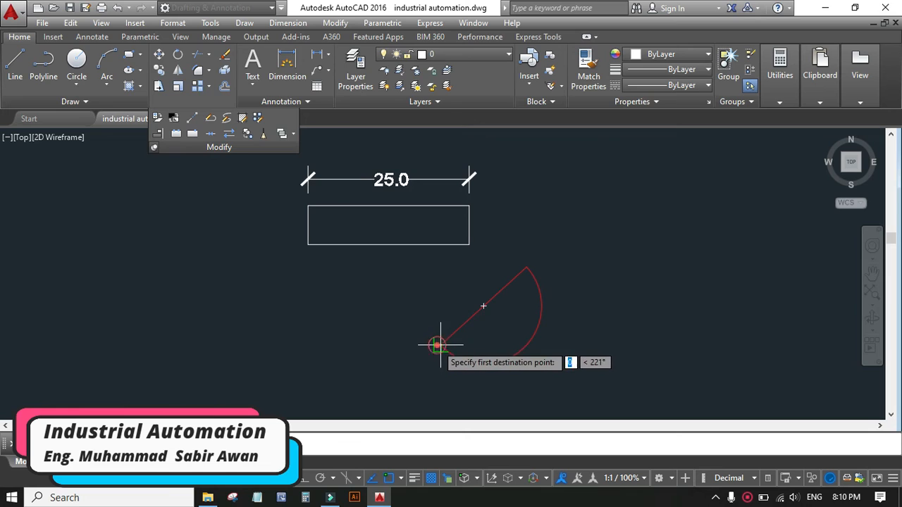
left_click(469, 245)
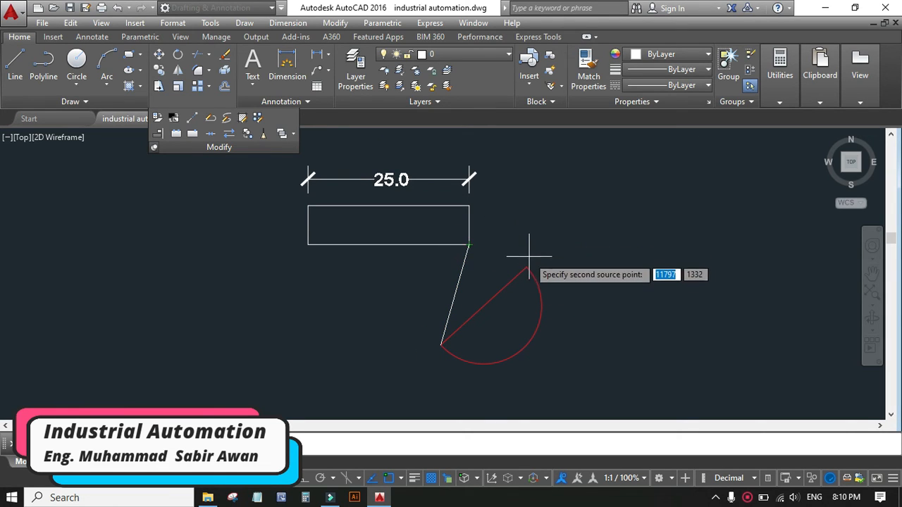
left_click(527, 262)
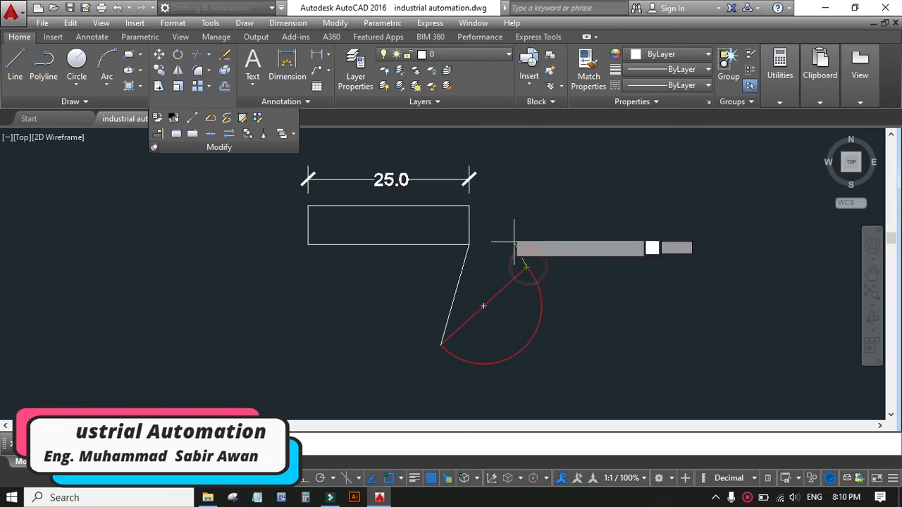
left_click(470, 206)
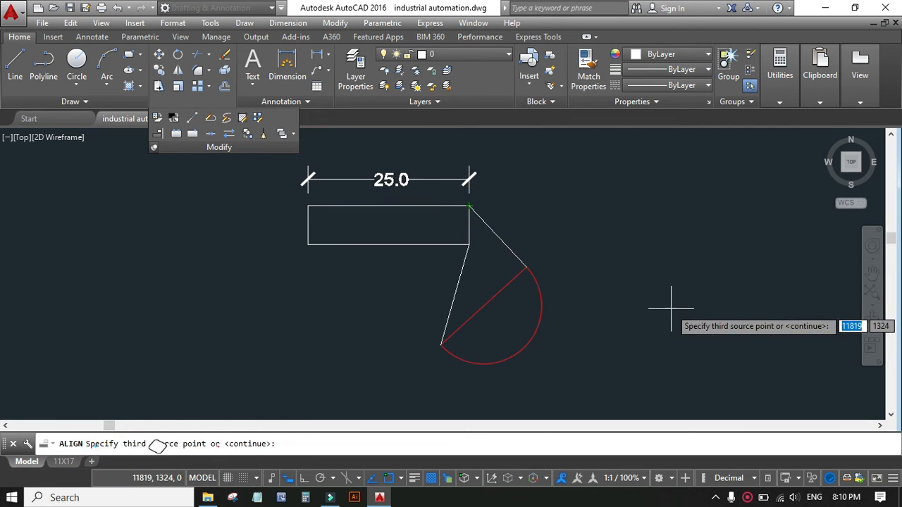
key("Return")
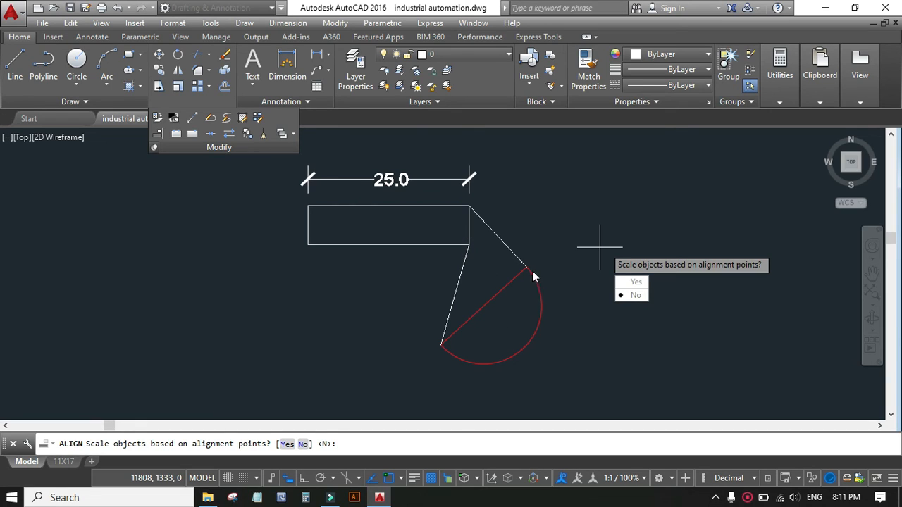
left_click(632, 282)
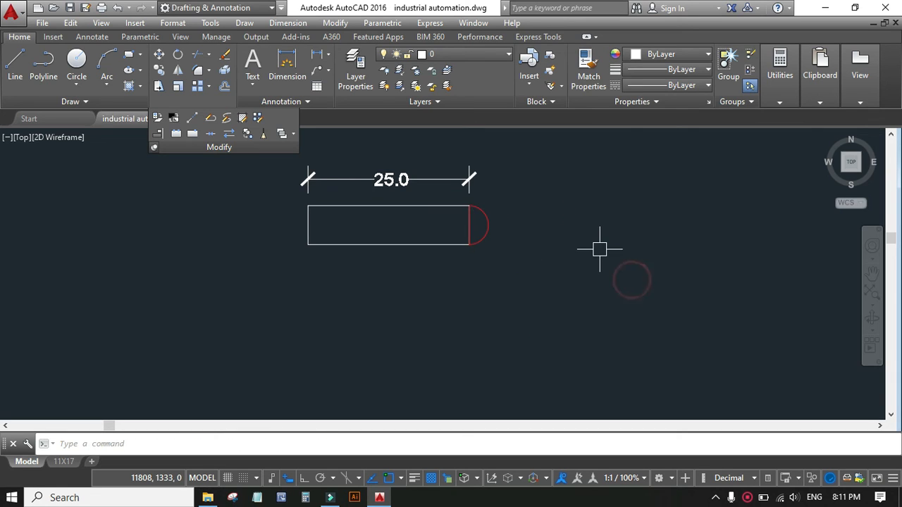
scroll(486, 211, "up", 4)
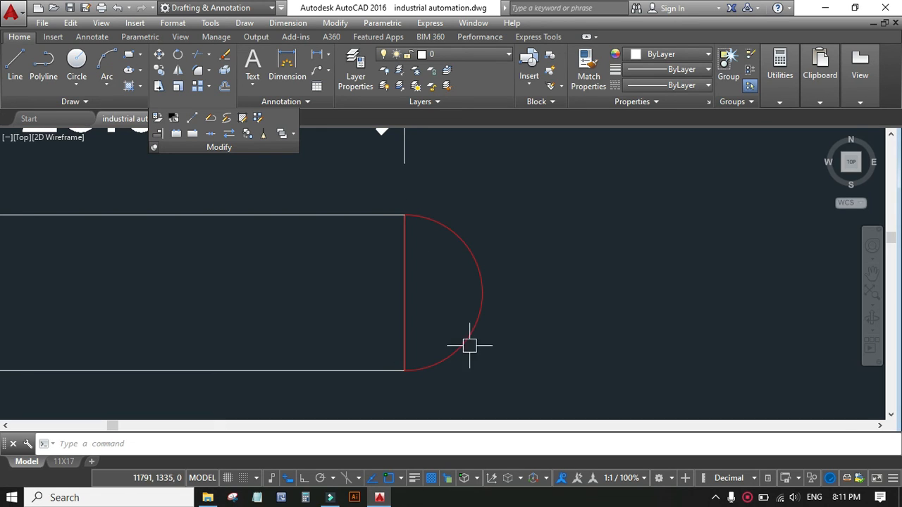
scroll(524, 222, "down", 4)
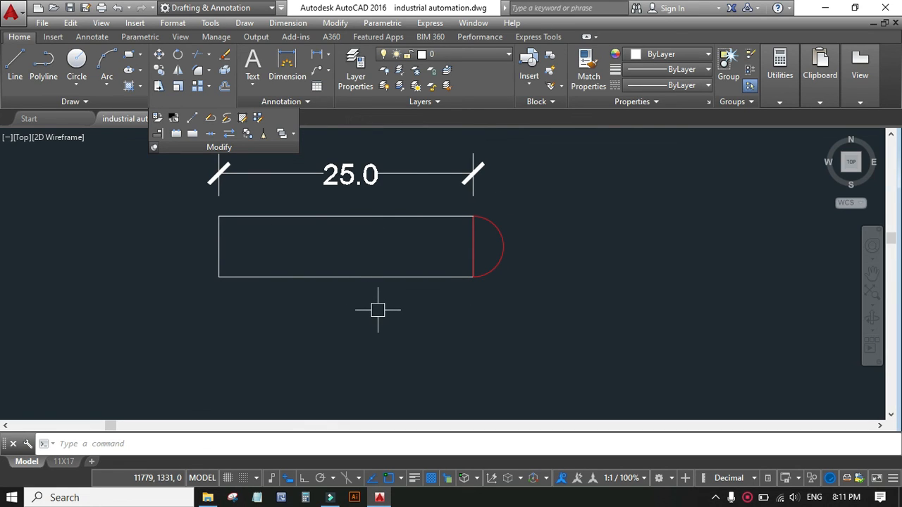
key("ctrl+z")
key("ctrl+z")
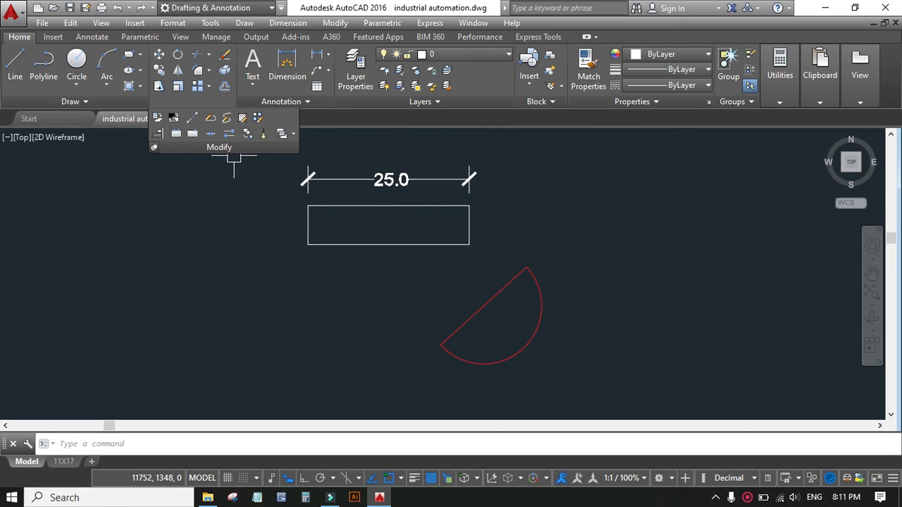
- Align the half-circle's lower endpoint to the rectangle's lower-left corner and its upper endpoint to the upper-right corner, scaling it to the alignment points
left_click(156, 135)
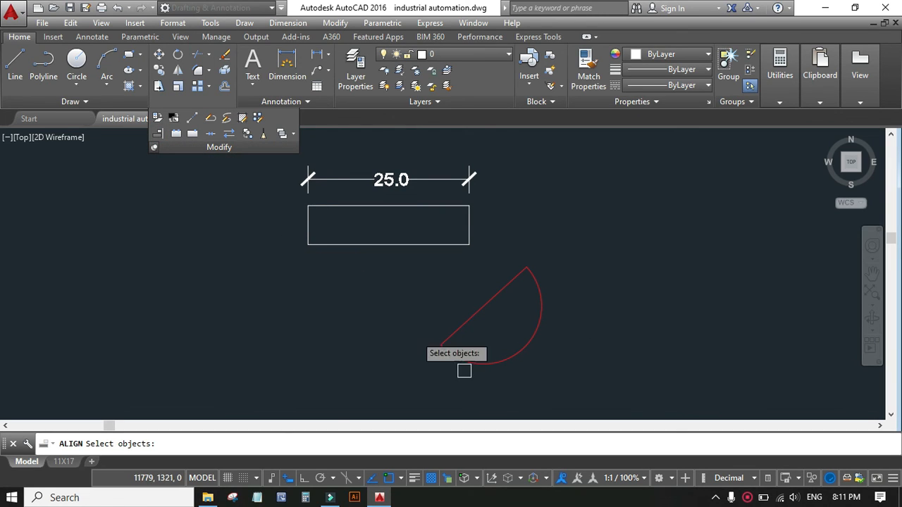
key("Return")
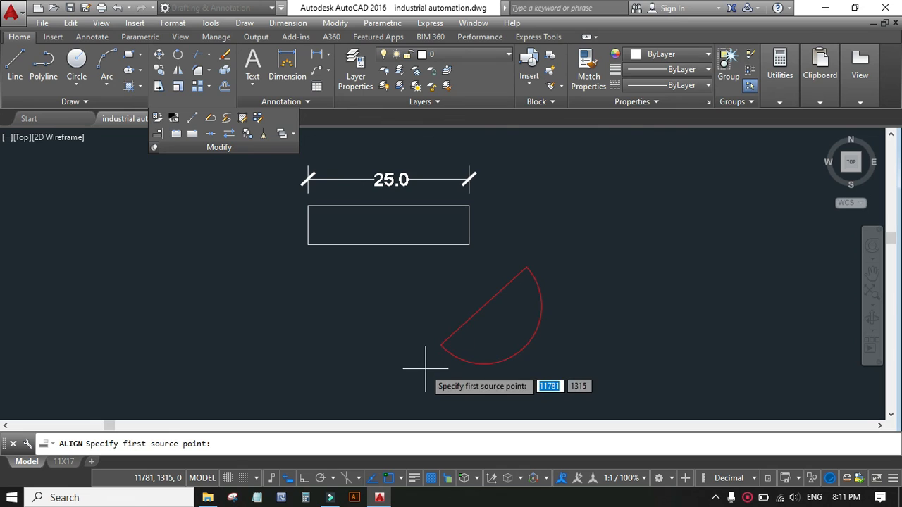
left_click(438, 345)
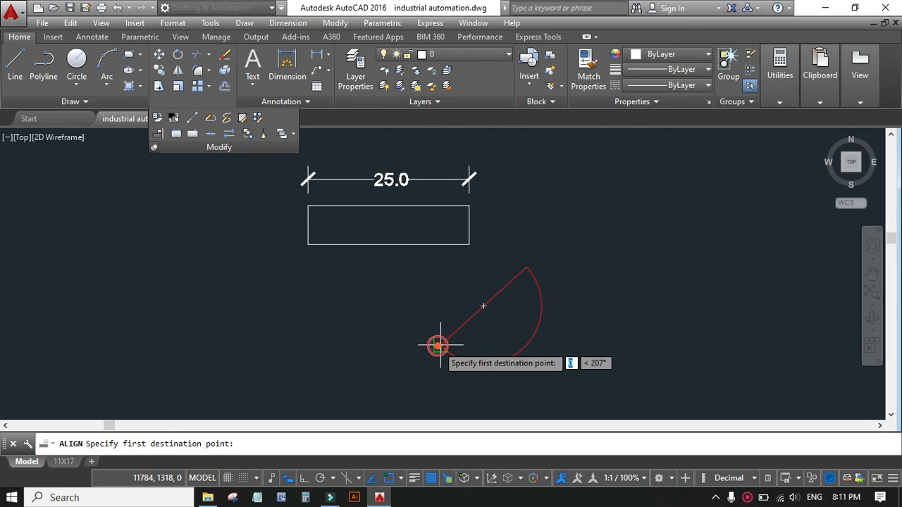
left_click(308, 245)
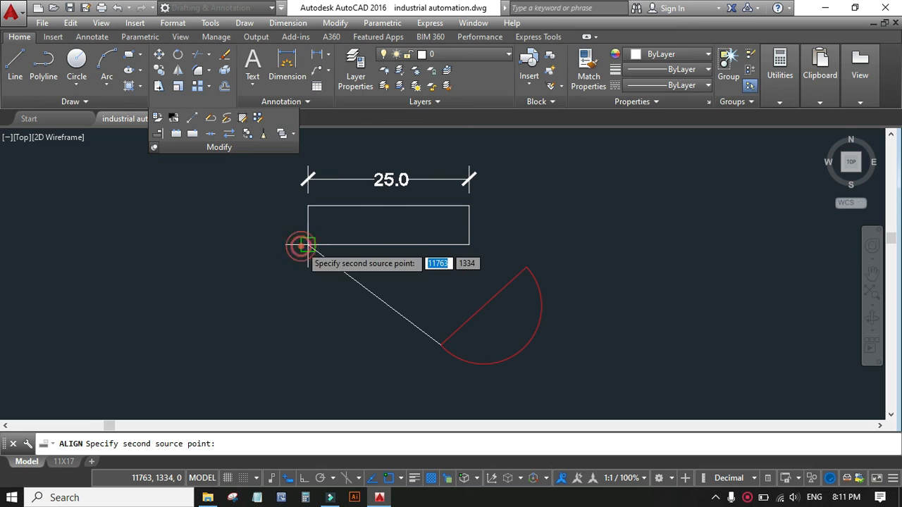
left_click(526, 267)
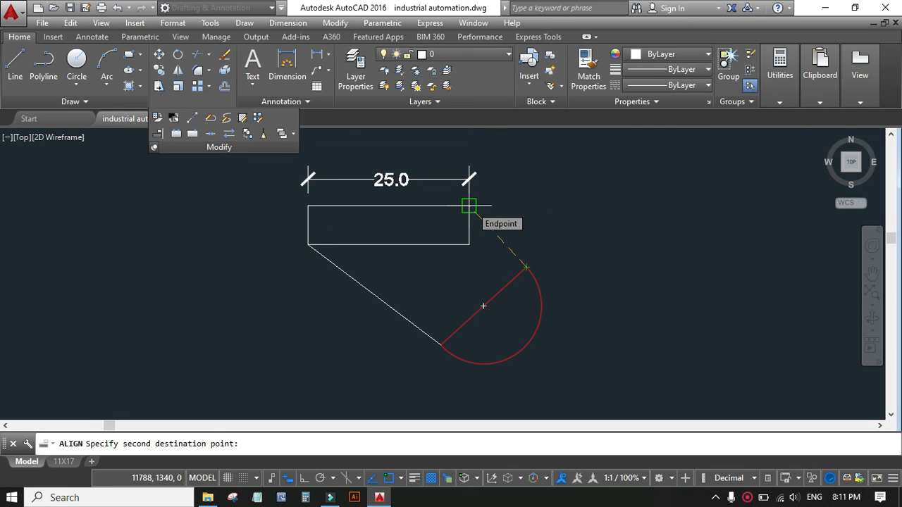
left_click(469, 206)
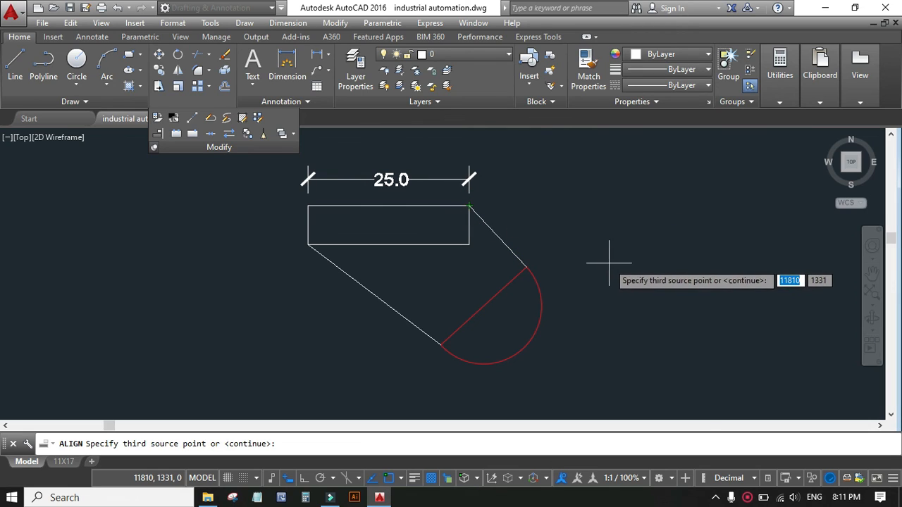
key("Return")
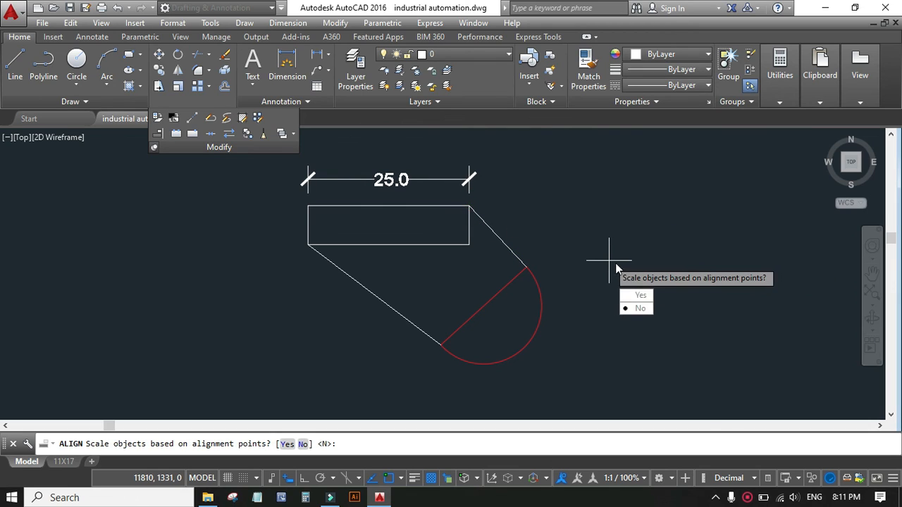
left_click(638, 296)
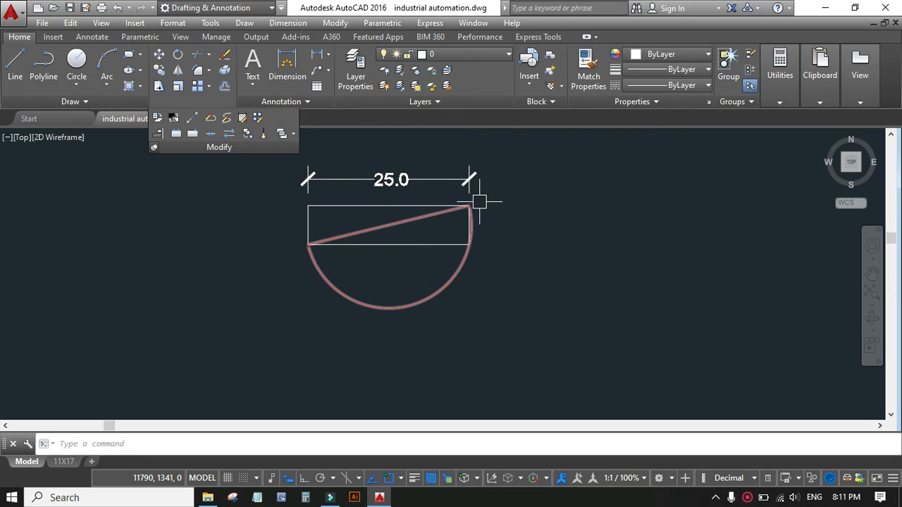
scroll(470, 207, "up", 4)
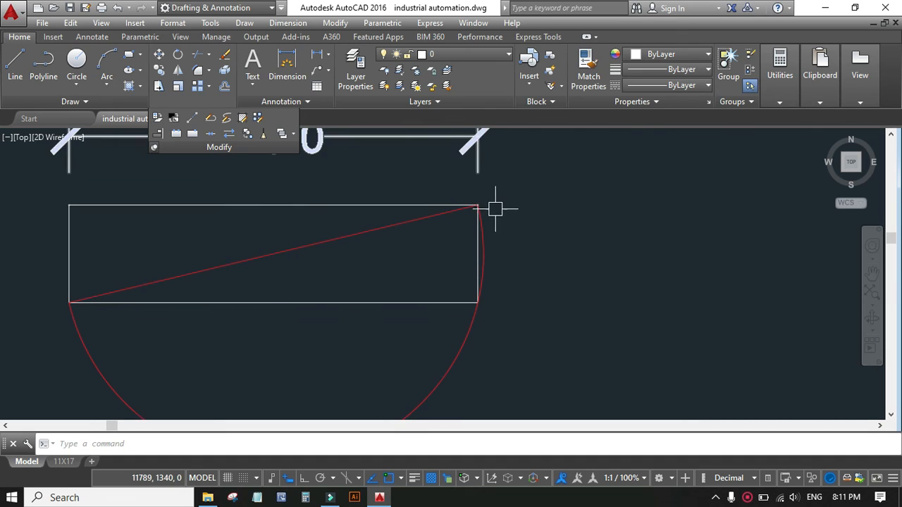